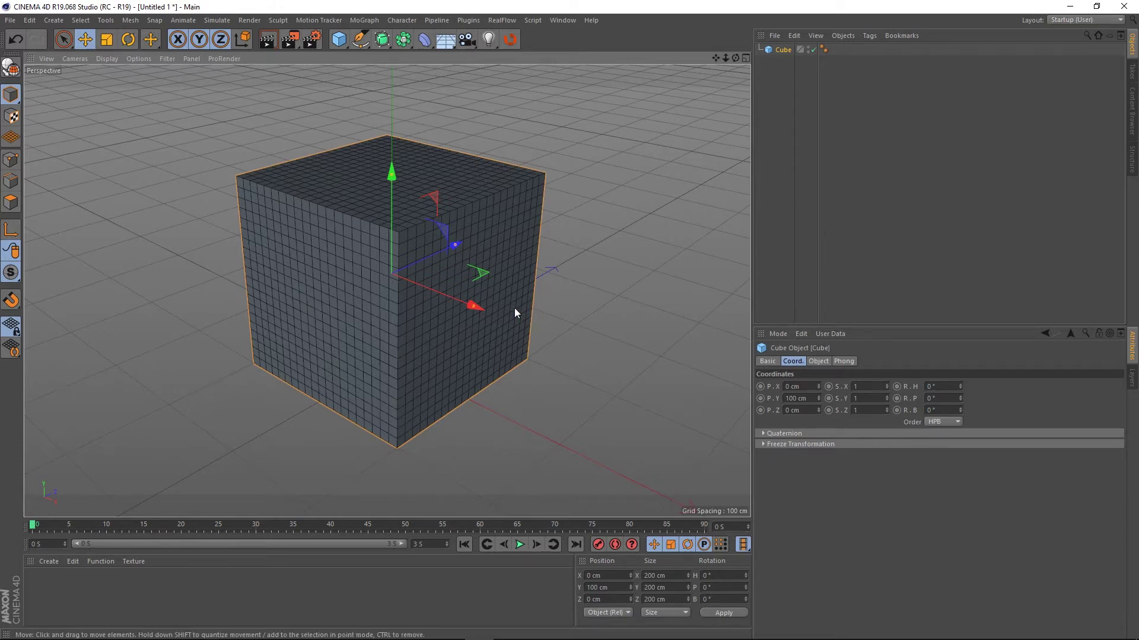
Recentre the view, make the cube editable with C, and switch to Polygons mode.
middle_click_drag(514, 308, 521, 288, "alt")
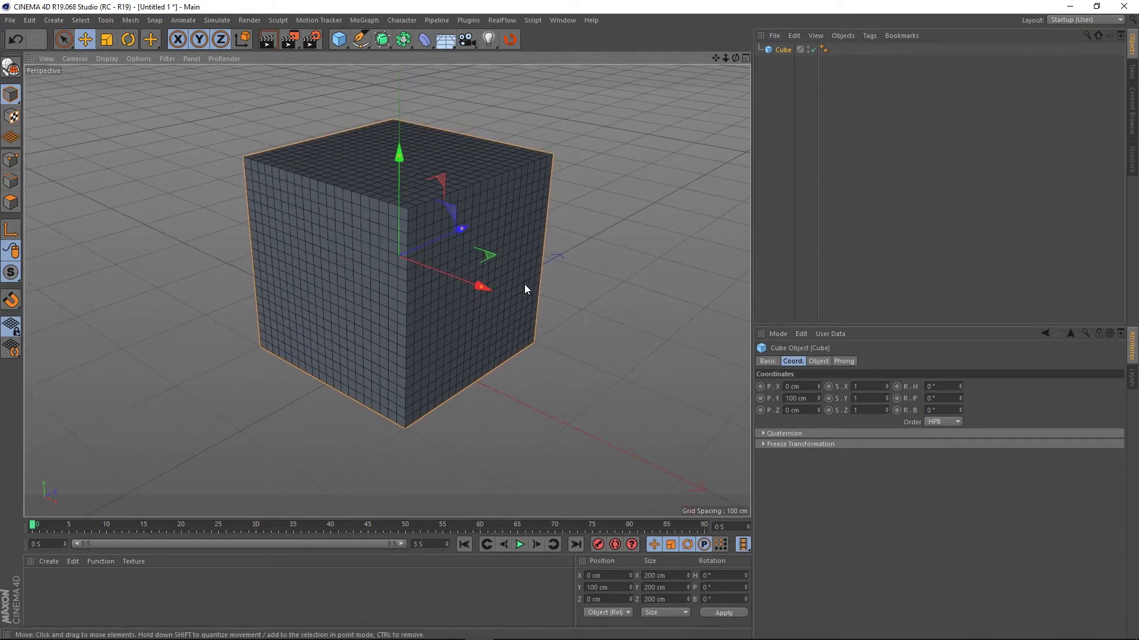
middle_click_drag(525, 221, 529, 231, "alt")
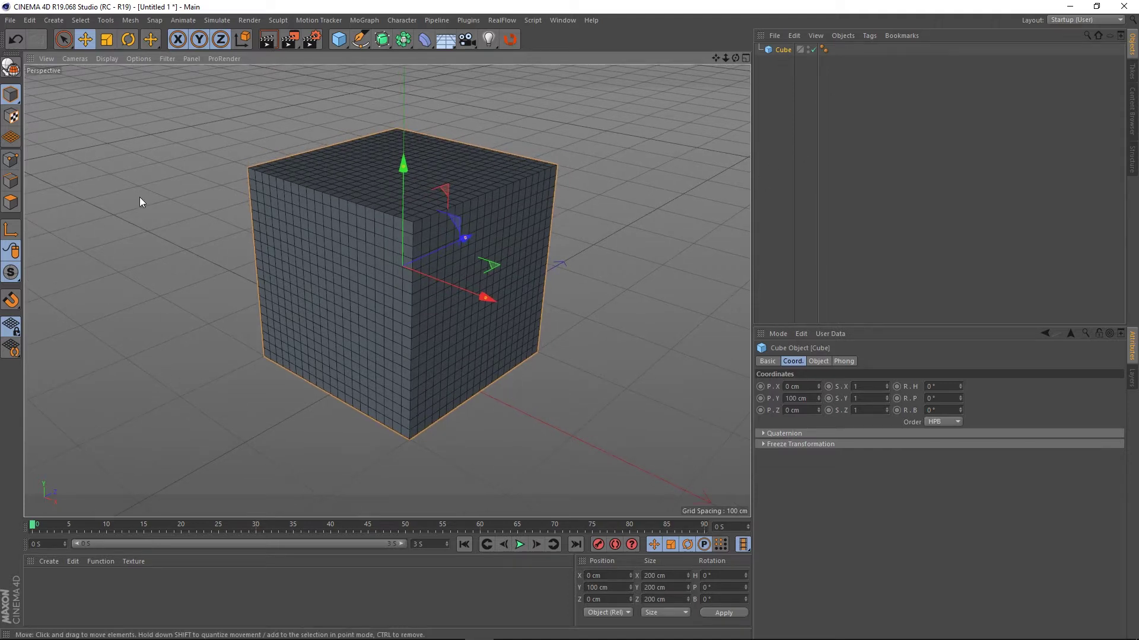
key("c")
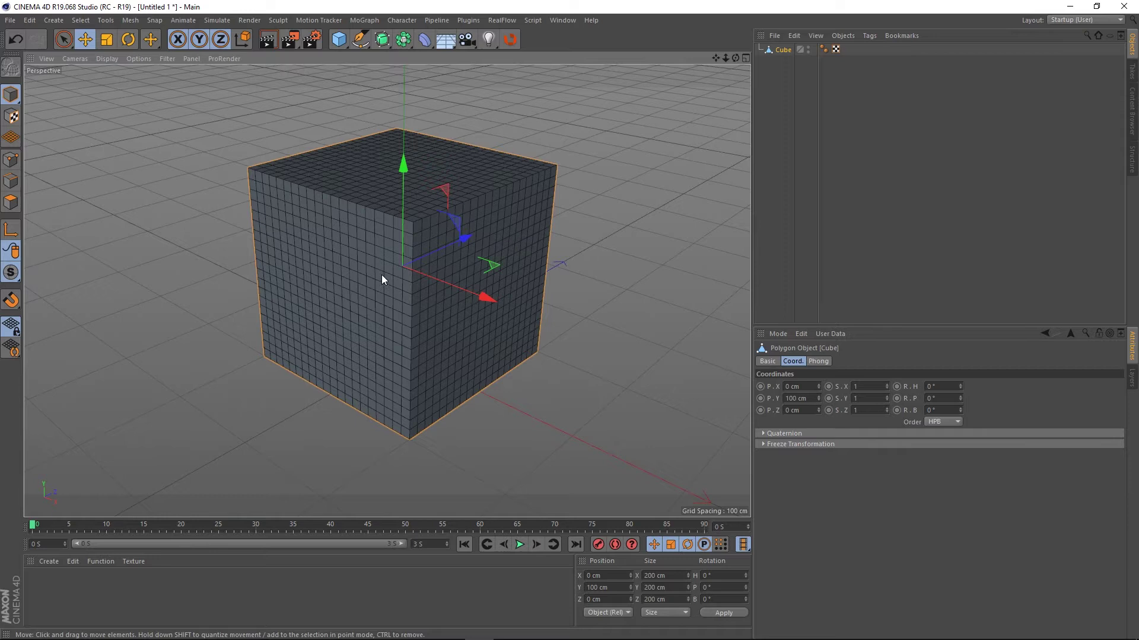
left_click(11, 202)
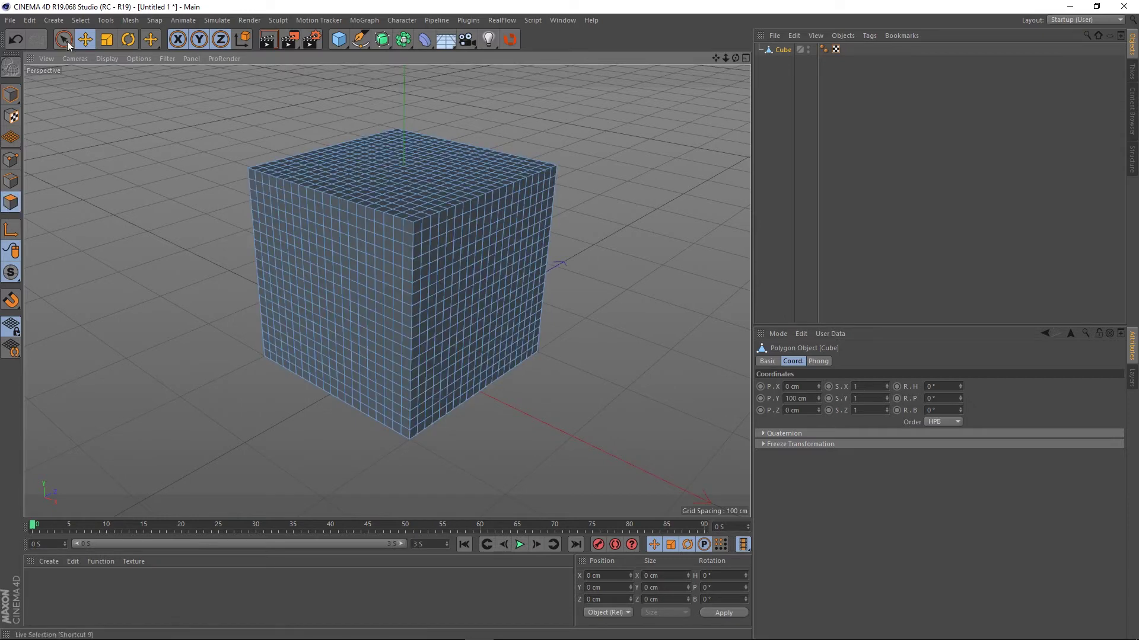
Rectangle-select the right half of the cube's polygons and delete them, leaving an open shell.
left_click_drag(64, 40, 118, 78)
left_click(857, 386)
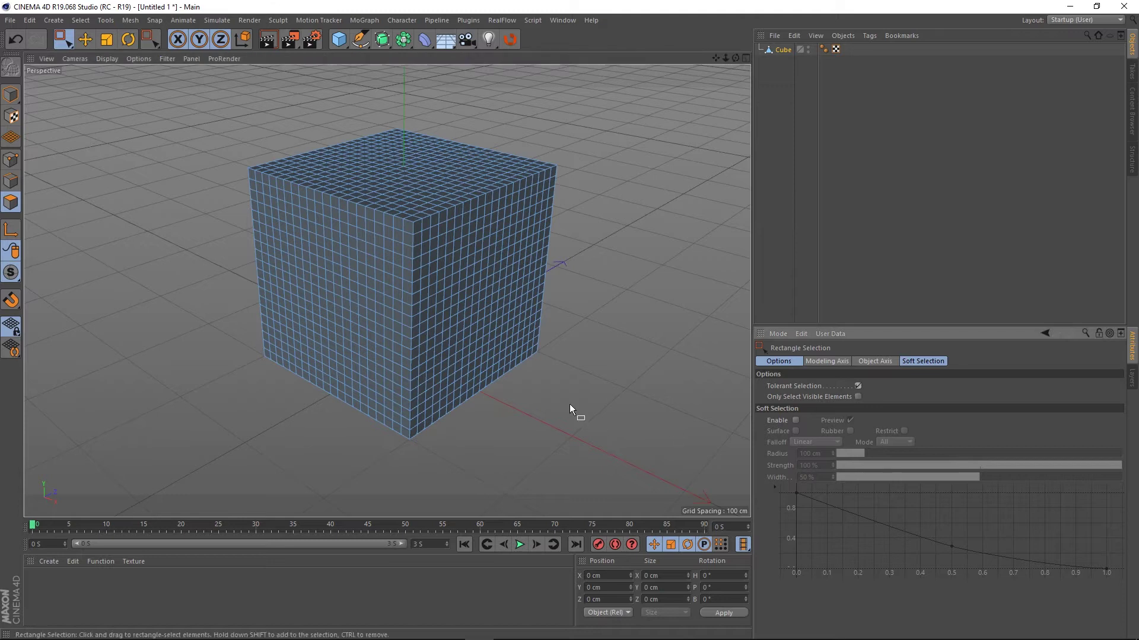
left_click_drag(439, 300, 490, 312, "alt")
left_click_drag(600, 466, 371, 116)
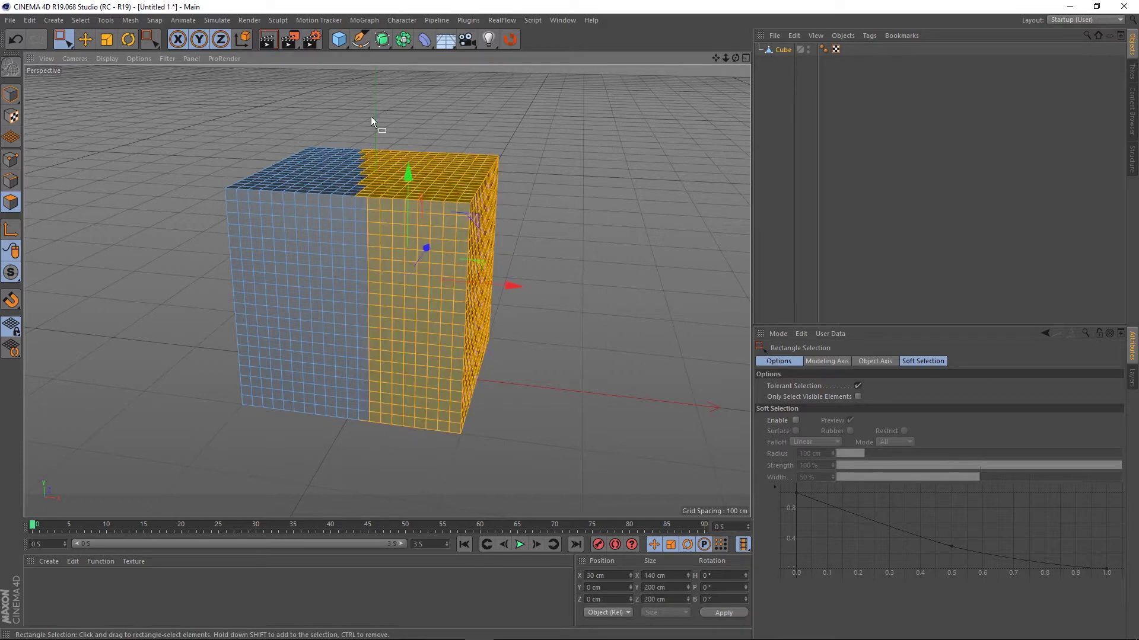
key("Delete")
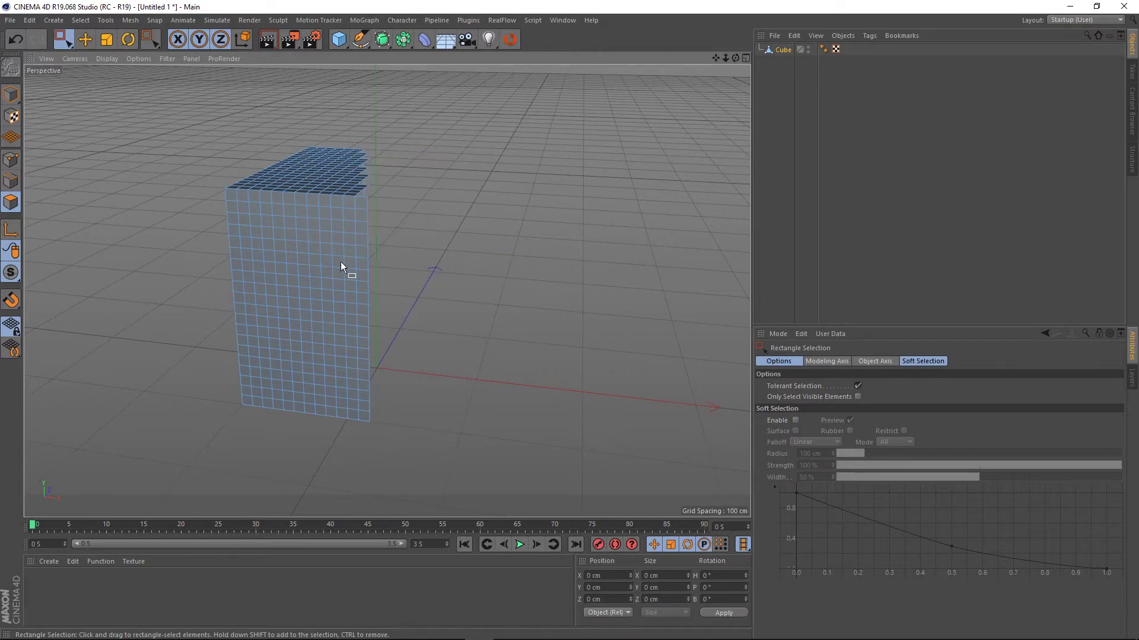
left_click_drag(340, 262, 302, 251, "alt")
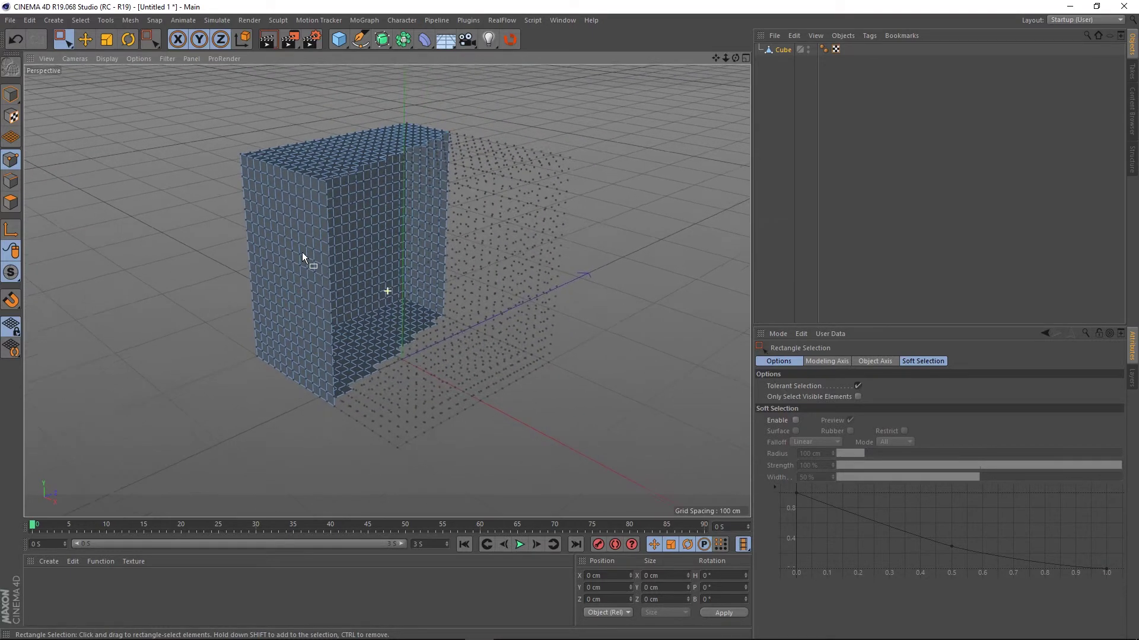
Close R19, then in R20 make the cube editable and switch to Polygons mode.
left_click(1123, 7)
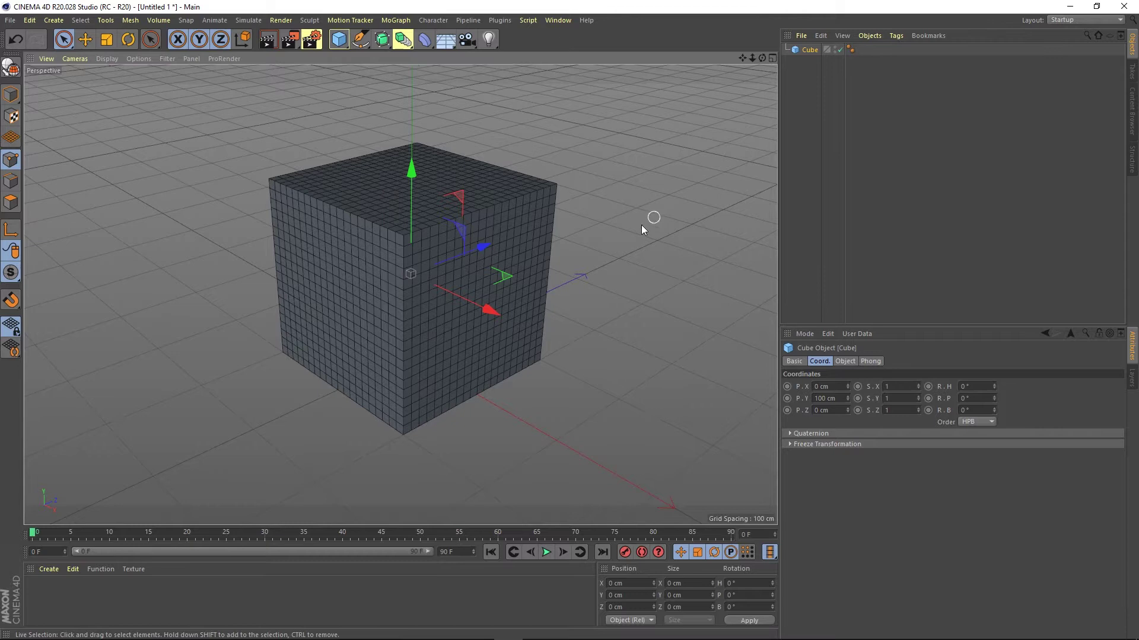
key("c")
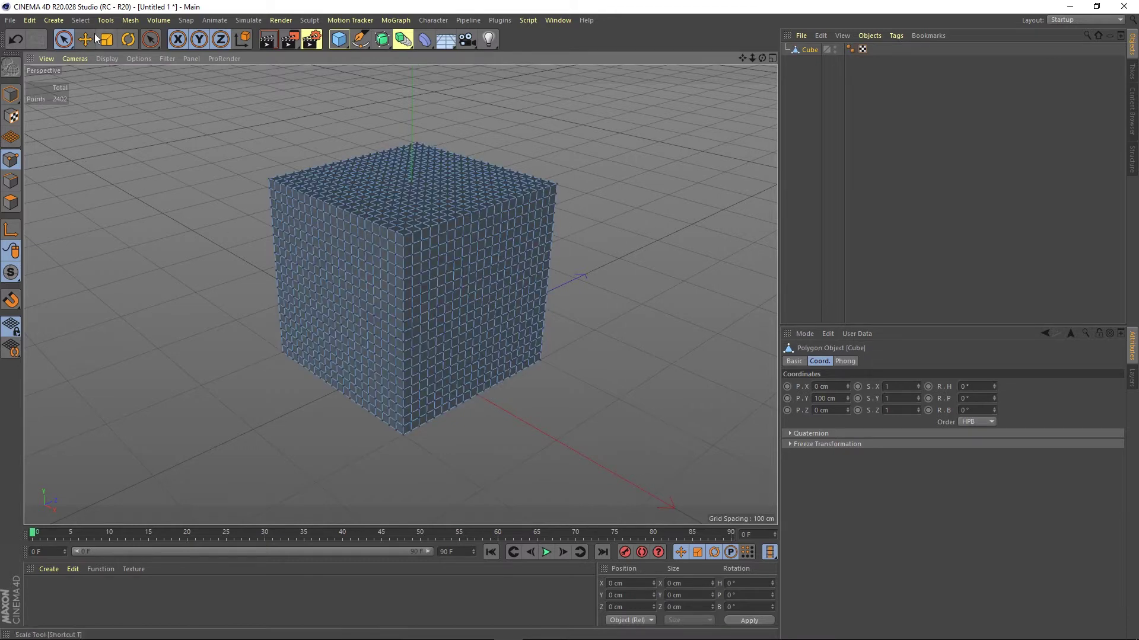
left_click(10, 202)
Rectangle-select the cube's right-half polygons and delete them.
left_click_drag(290, 280, 356, 275, "alt")
left_click_drag(63, 41, 97, 85)
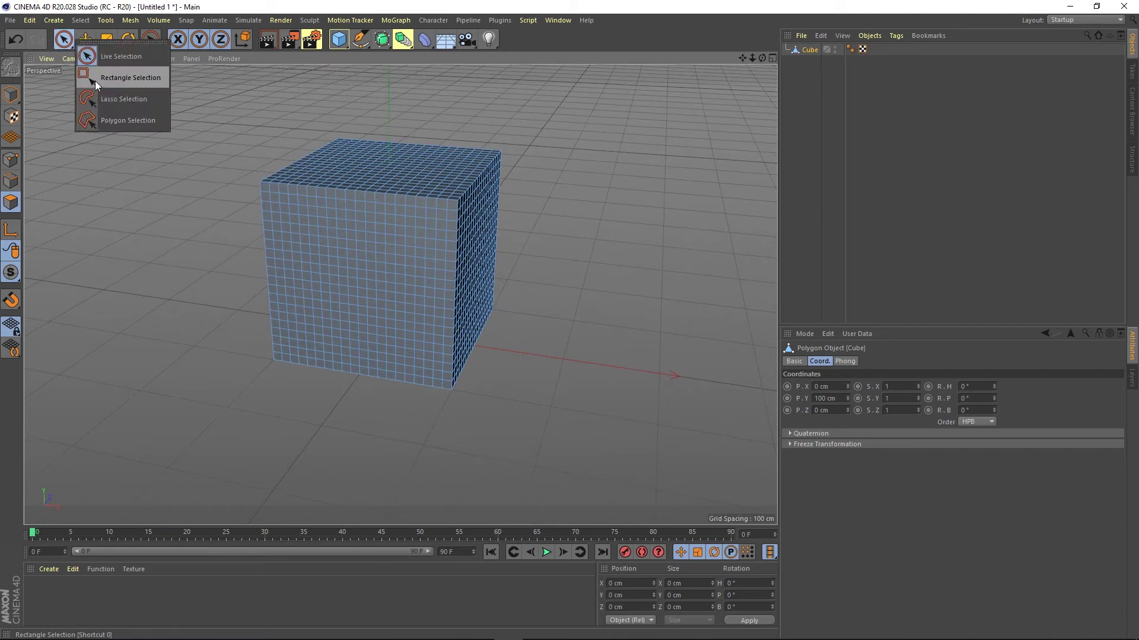
left_click(99, 81)
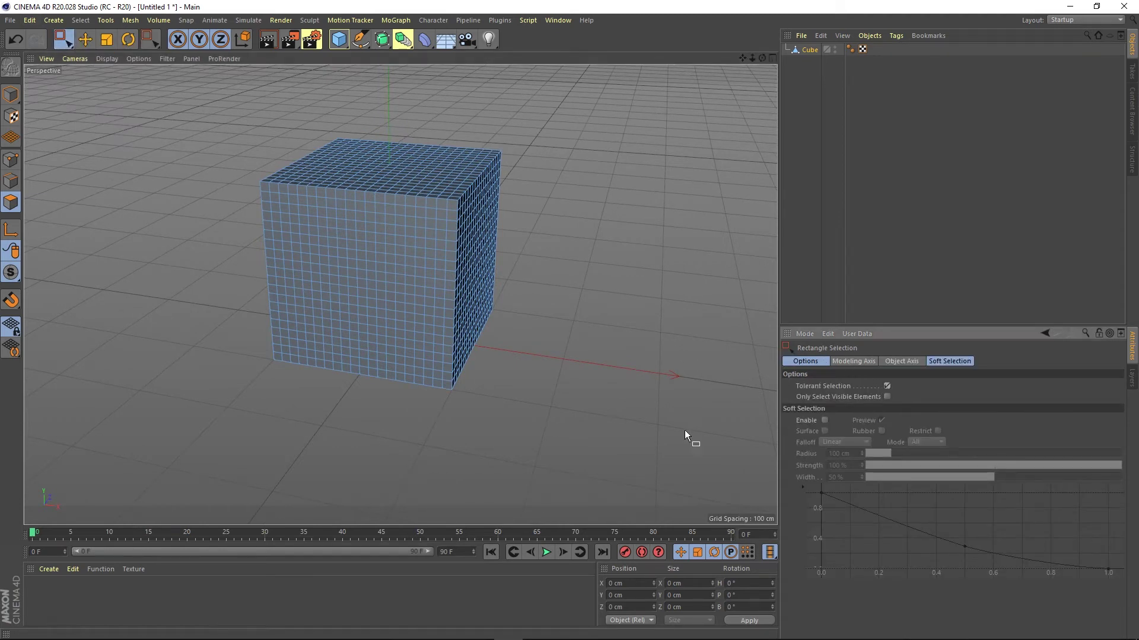
left_click_drag(398, 365, 427, 330, "alt")
mouse_move(382, 98)
left_mouse_down()
mouse_move(576, 437)
mouse_move(387, 105)
left_mouse_up()
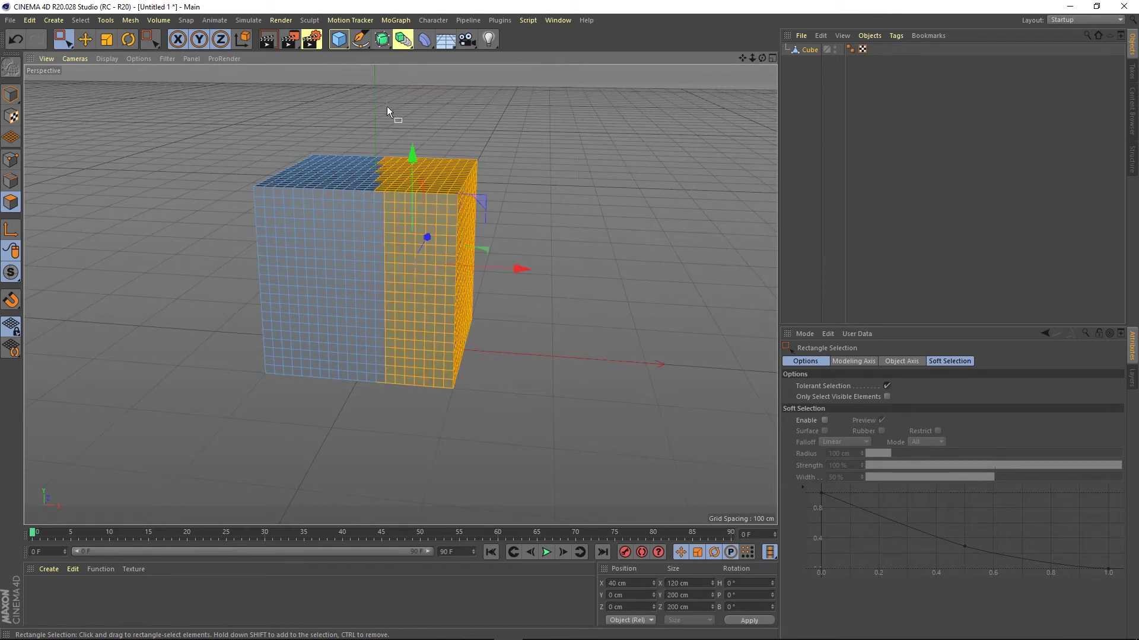
key("Delete")
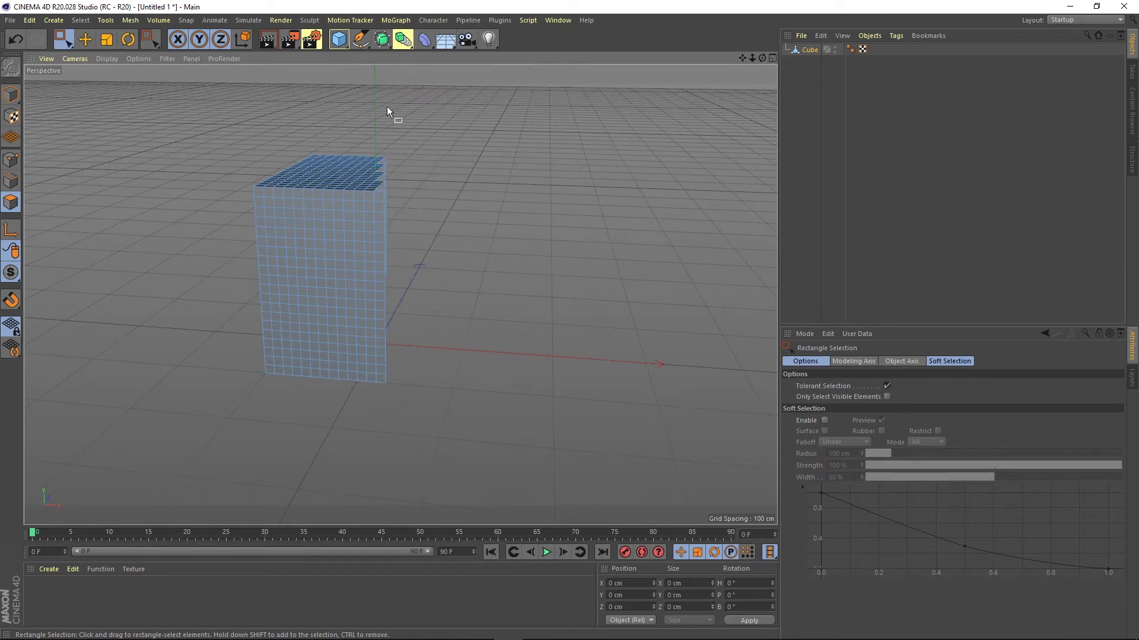
Switch to Points mode and inspect the half-cube, confirming its loose points are gone.
left_click(10, 160)
mouse_move(346, 268)
left_mouse_down("alt")
mouse_move(266, 276)
mouse_move(311, 248)
mouse_move(353, 244)
mouse_move(339, 256)
mouse_move(350, 258)
left_mouse_up("alt")
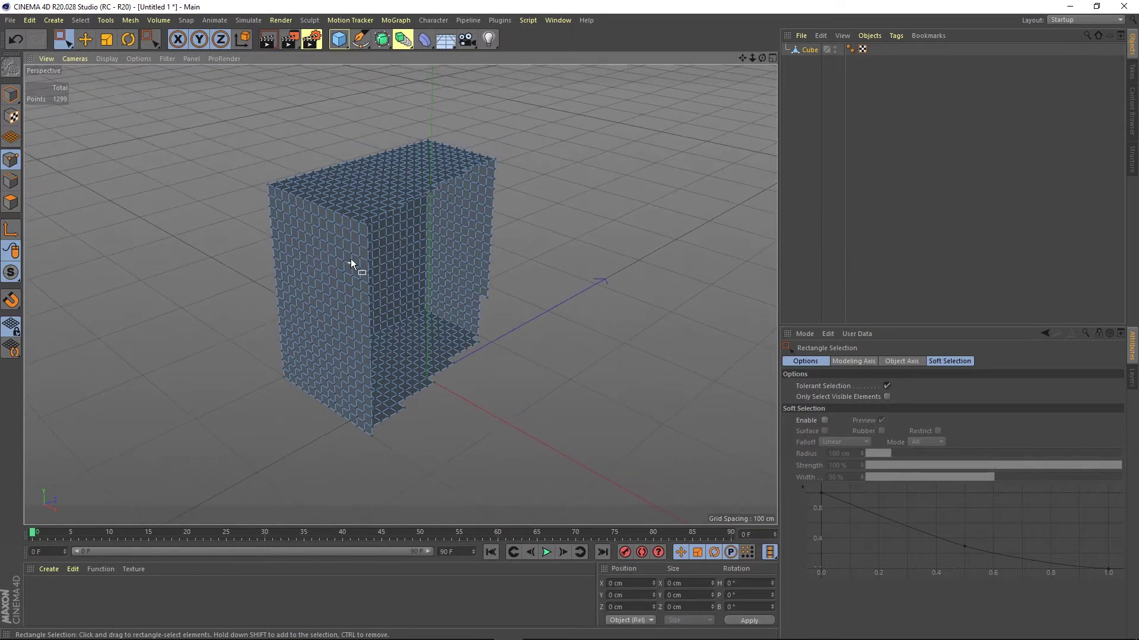
right_click(350, 258)
key("Escape")
left_click_drag(350, 259, 346, 265, "alt")
scroll(347, 265, "up", 2)
scroll(352, 265, "up", 2)
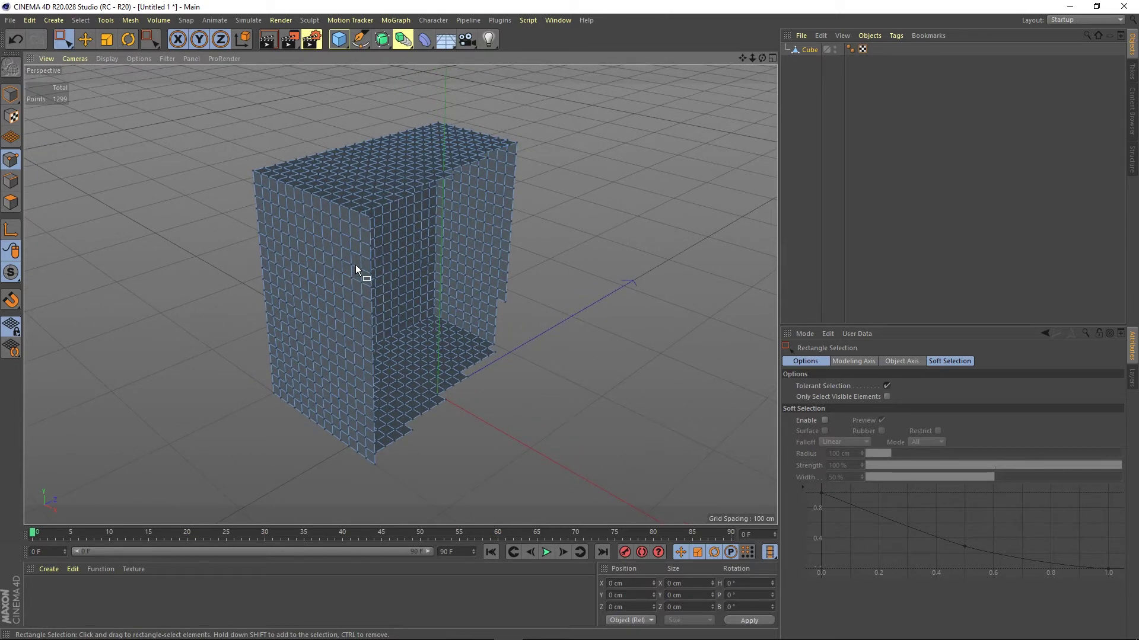
left_click_drag(355, 265, 390, 280, "alt")
Undo the deletion to restore the full cube, return to Model mode, and open Preferences.
key("ctrl+z")
key("ctrl+z")
key("ctrl+z")
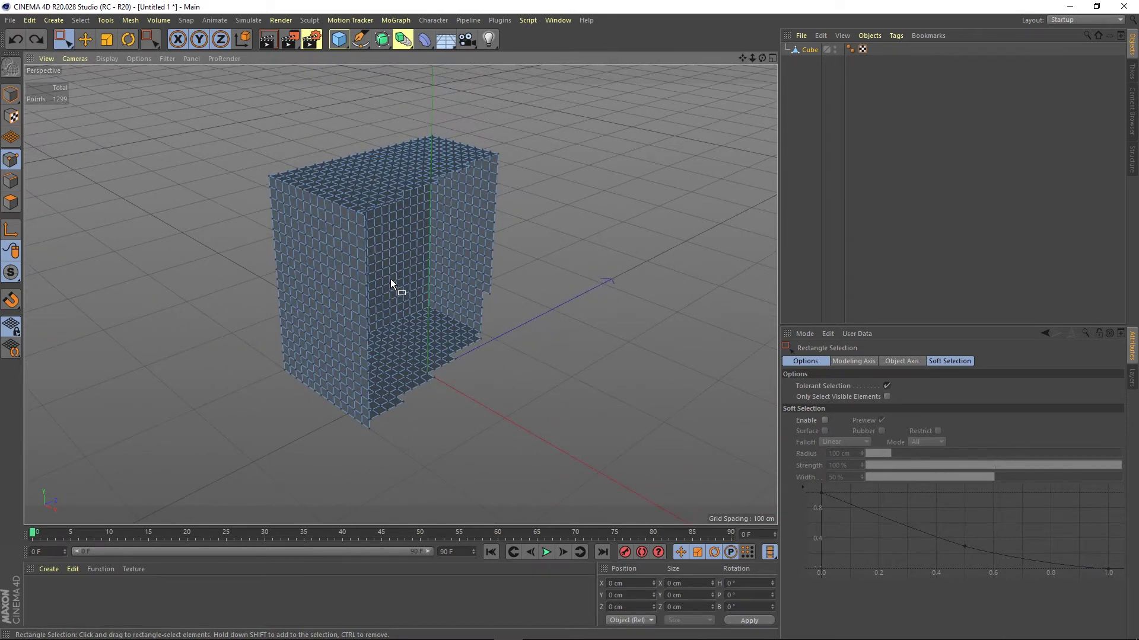
left_click(10, 94)
left_click(27, 21)
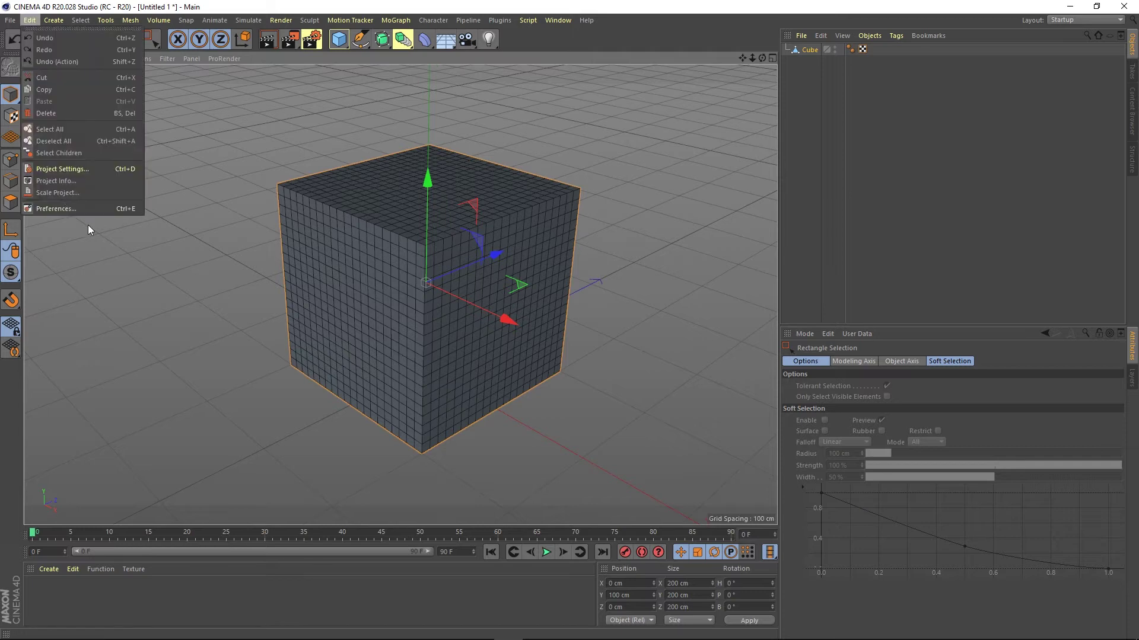
left_click(73, 210)
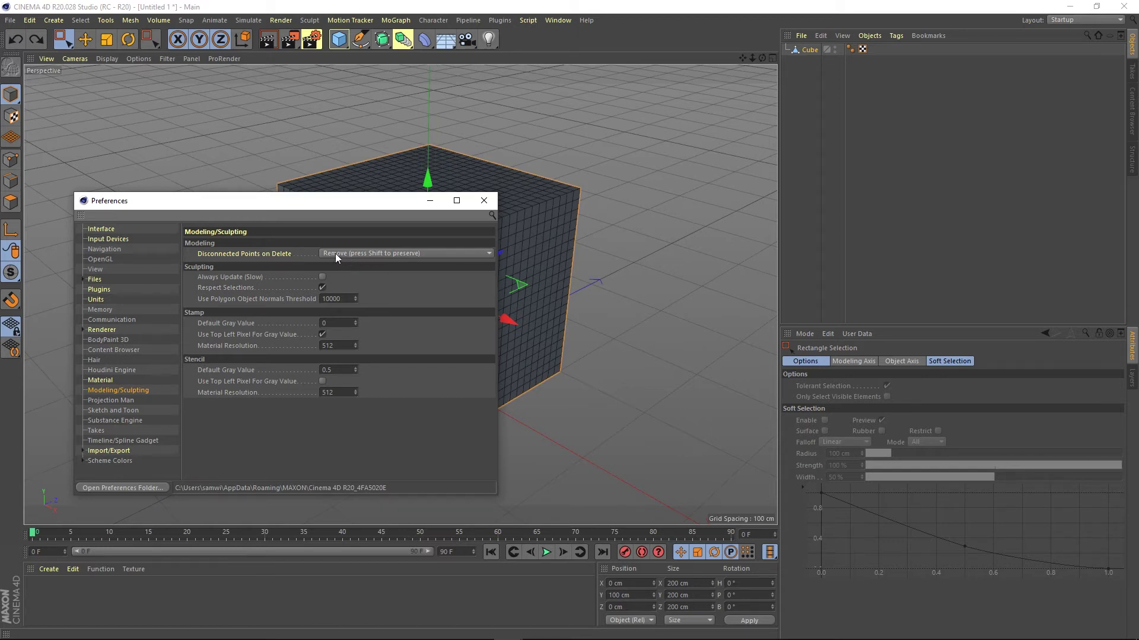
Toggle Modeling/Sculpting's Disconnected Points on Delete to Preserve, then back to Remove.
left_click(396, 254)
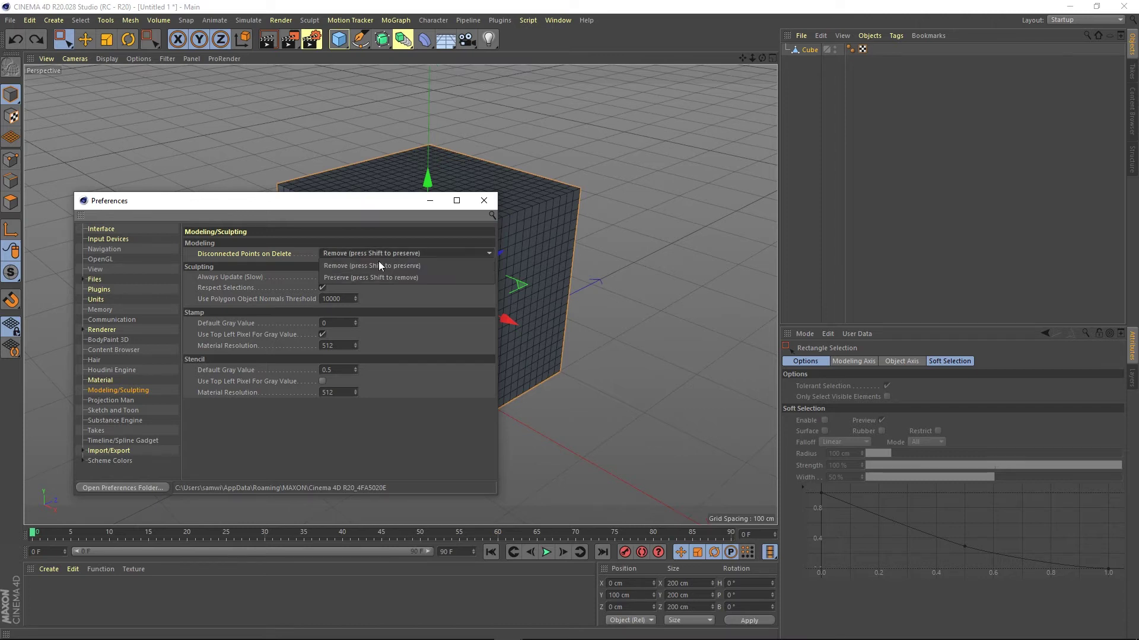
left_click(340, 279)
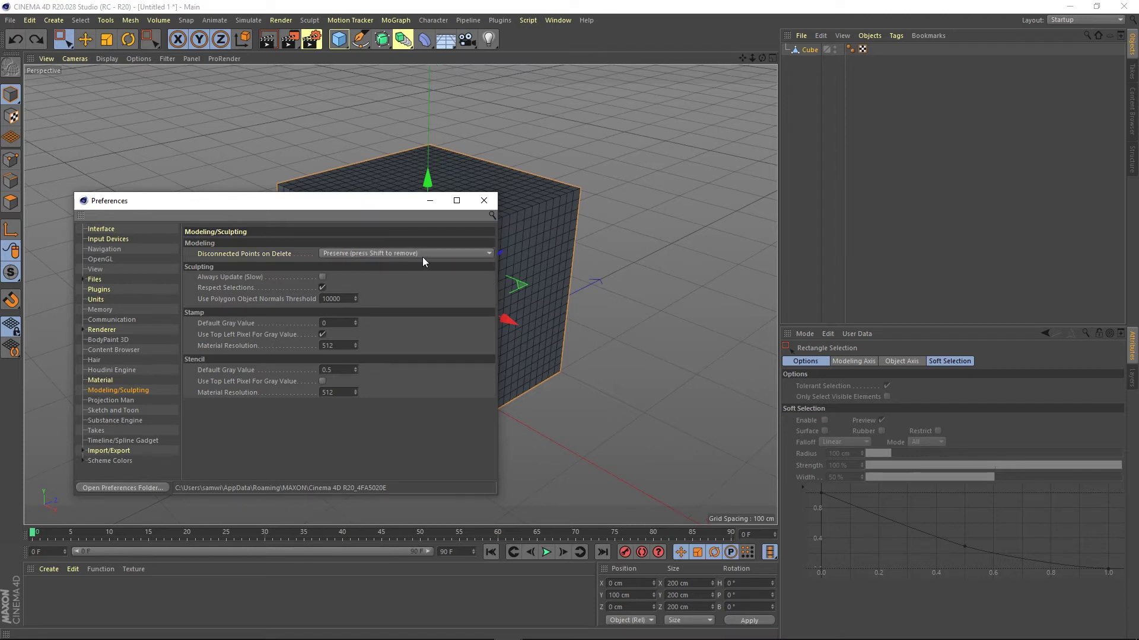
left_click(395, 255)
left_click(357, 265)
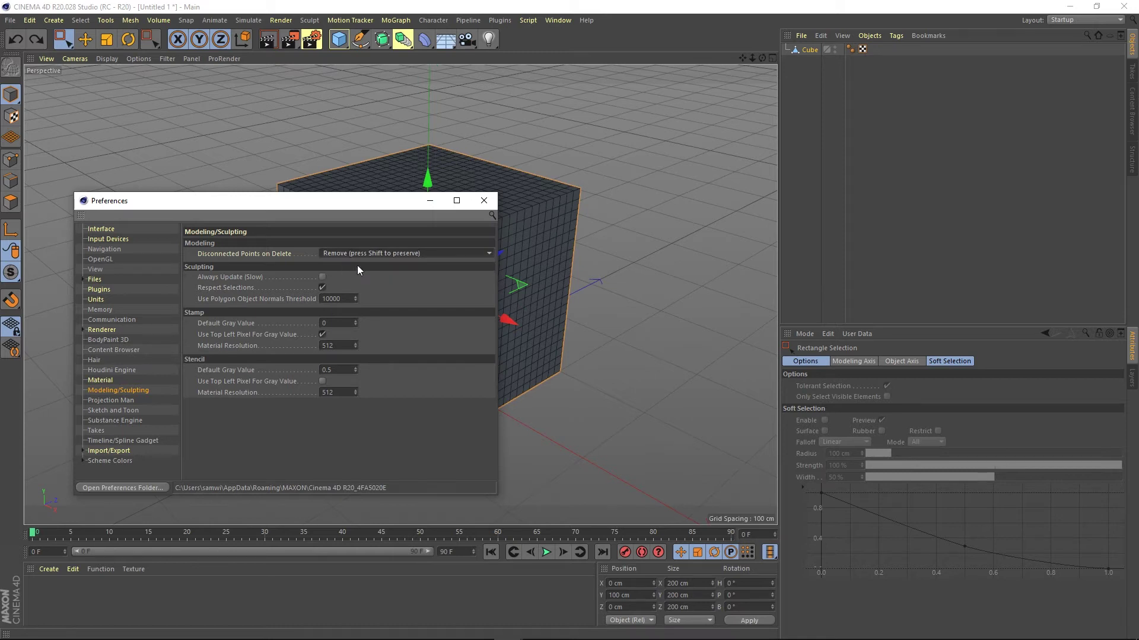
Close Preferences, delete the right-half polygons keeping their points, and verify 2402 points remain.
left_click(482, 202)
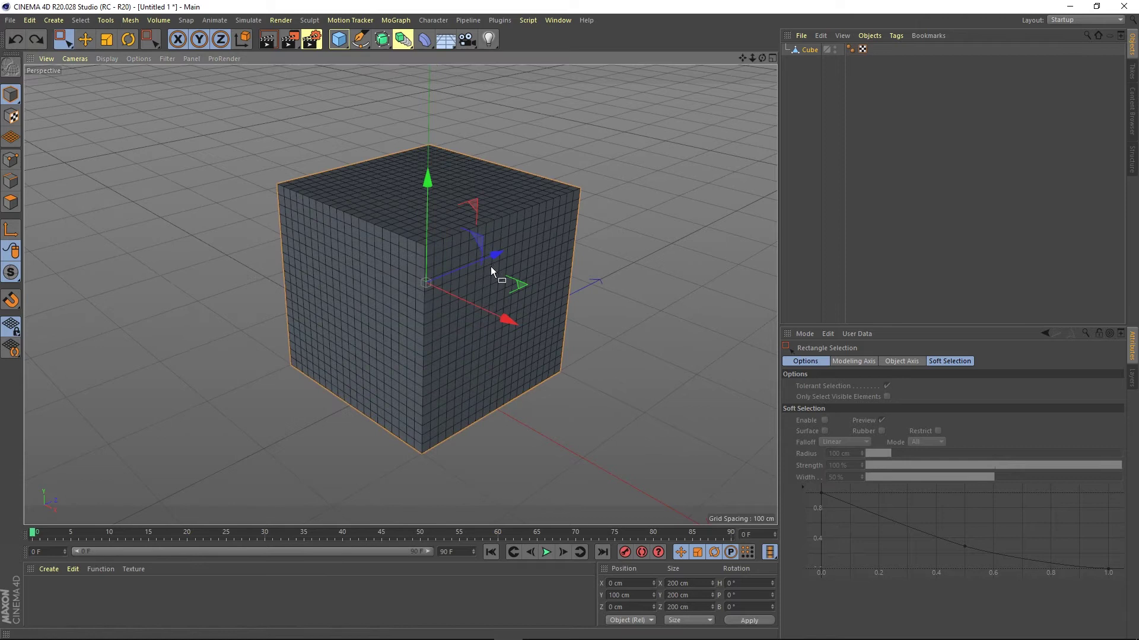
left_click_drag(490, 266, 539, 187, "alt")
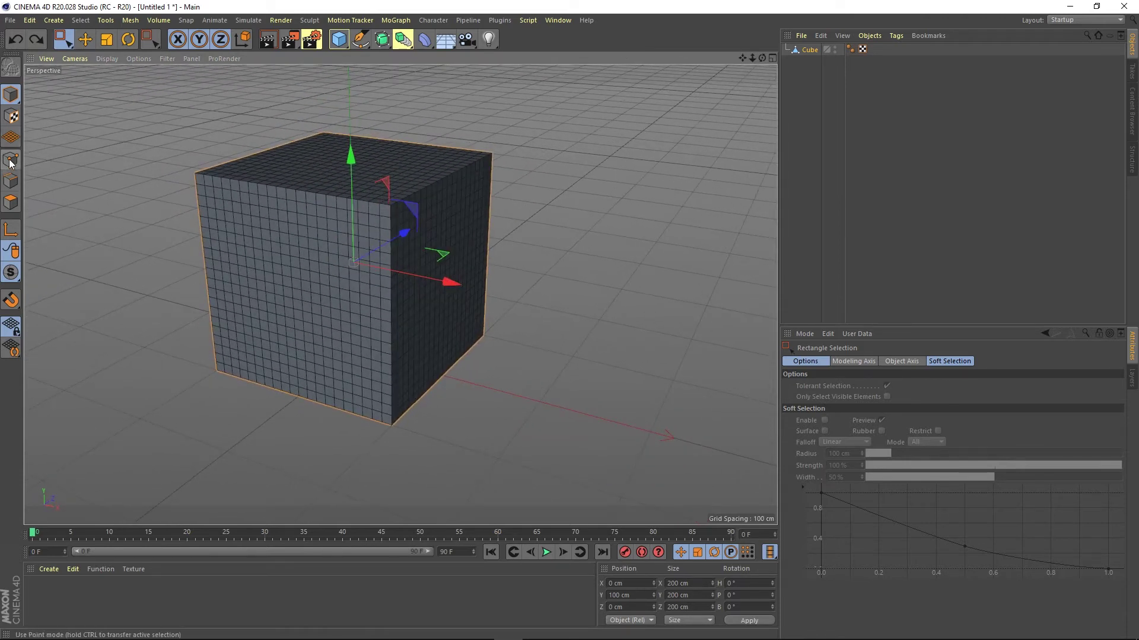
left_click(10, 202)
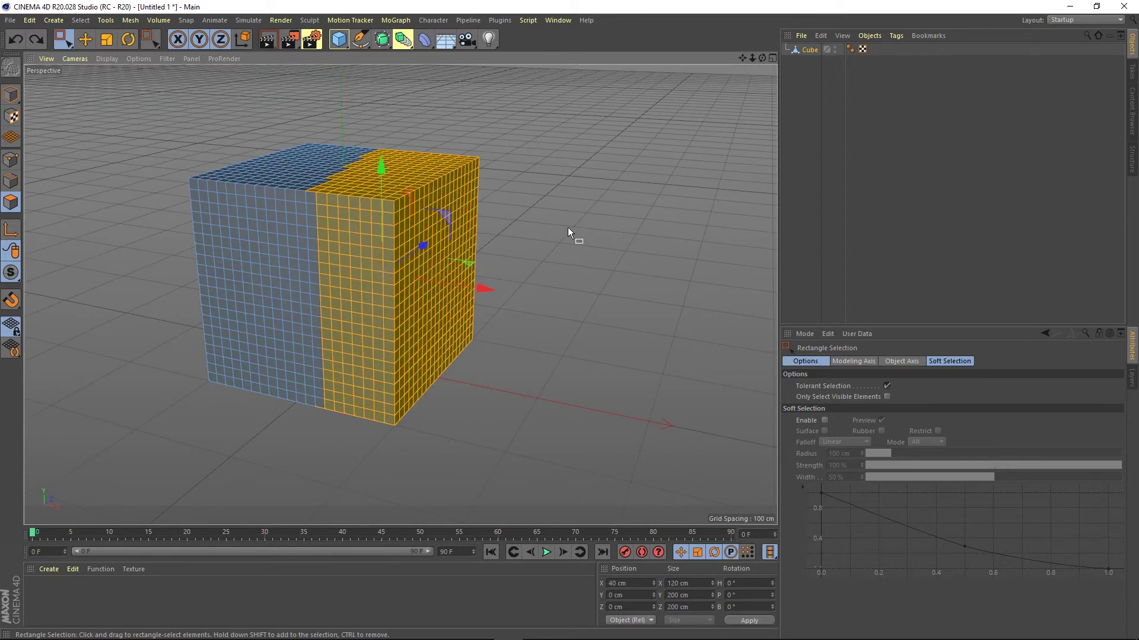
key("Delete")
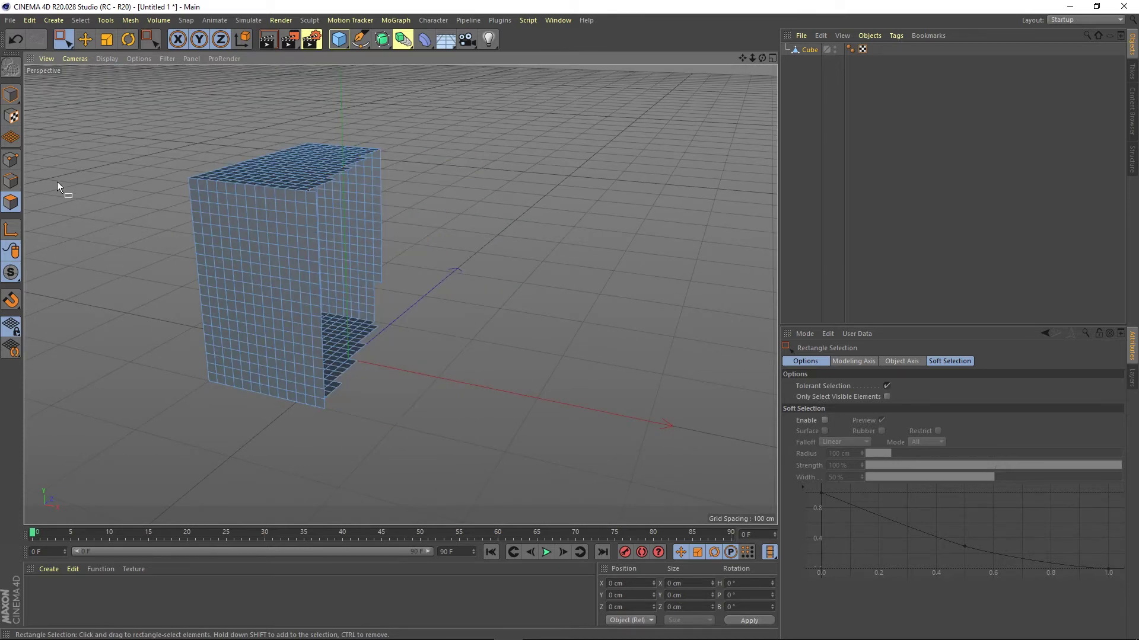
left_click(11, 159)
mouse_move(289, 258)
left_mouse_down("alt")
mouse_move(265, 285)
mouse_move(262, 257)
mouse_move(258, 283)
mouse_move(275, 248)
mouse_move(310, 279)
mouse_move(300, 257)
mouse_move(367, 205)
mouse_move(356, 268)
mouse_move(283, 269)
mouse_move(297, 247)
left_mouse_up("alt")
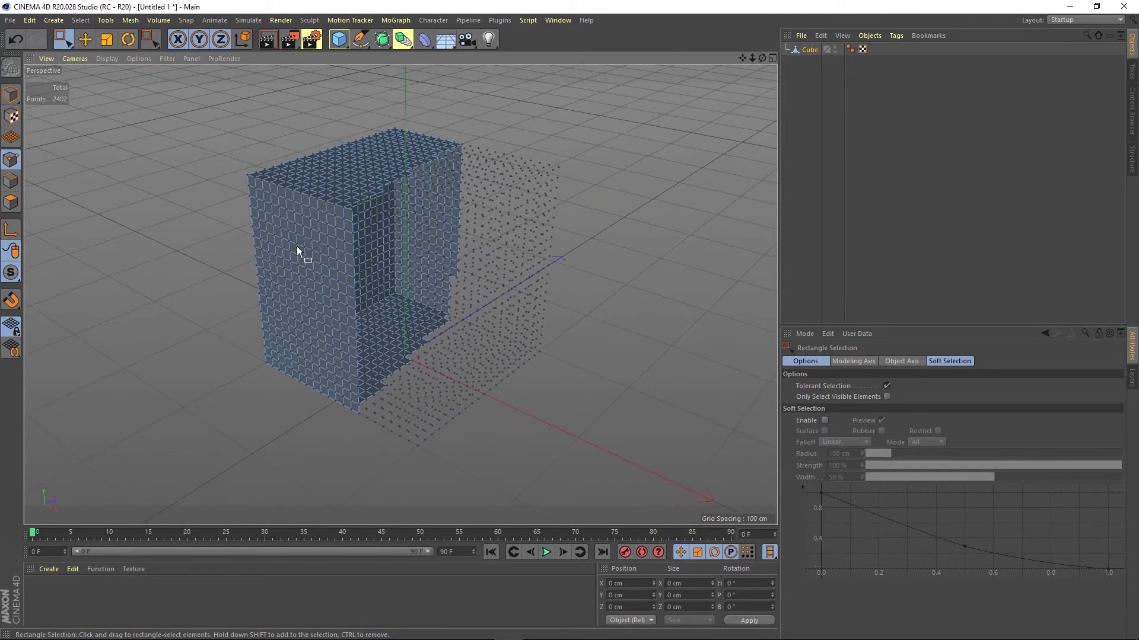
left_click_drag(296, 247, 305, 249, "alt")
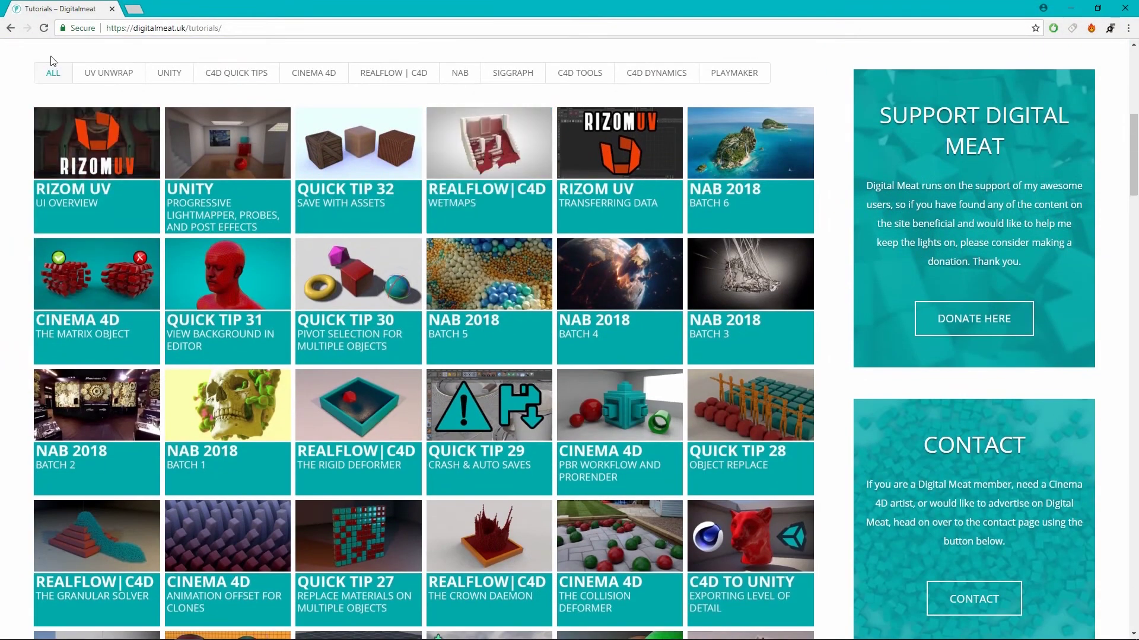
Filter the Digital Meat tutorials by UV UNWRAP, UNITY, then C4D QUICK TIPS.
left_click(111, 73)
left_click(173, 75)
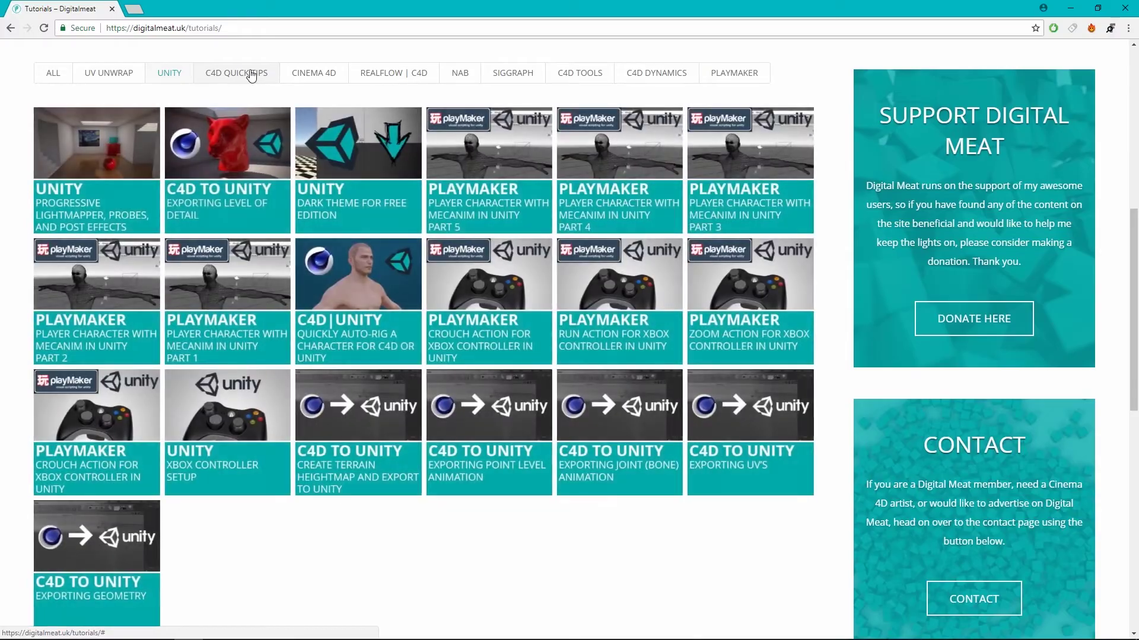
left_click(252, 73)
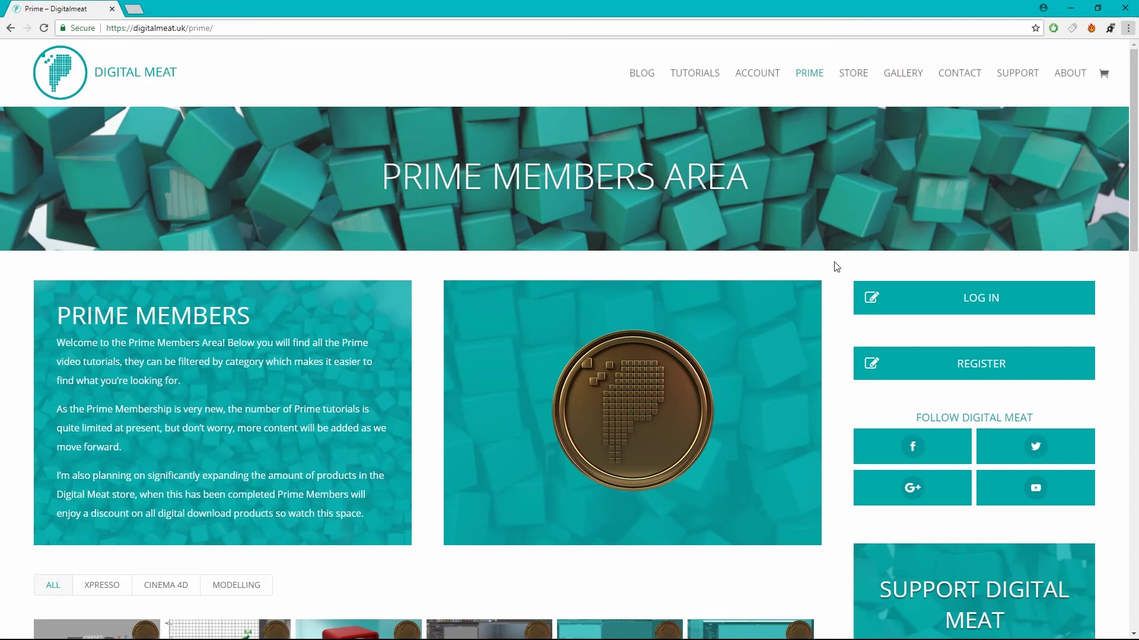
Scroll down the Prime Members Area to the grid of Prime tutorial thumbnails.
scroll(836, 267, "down", 5)
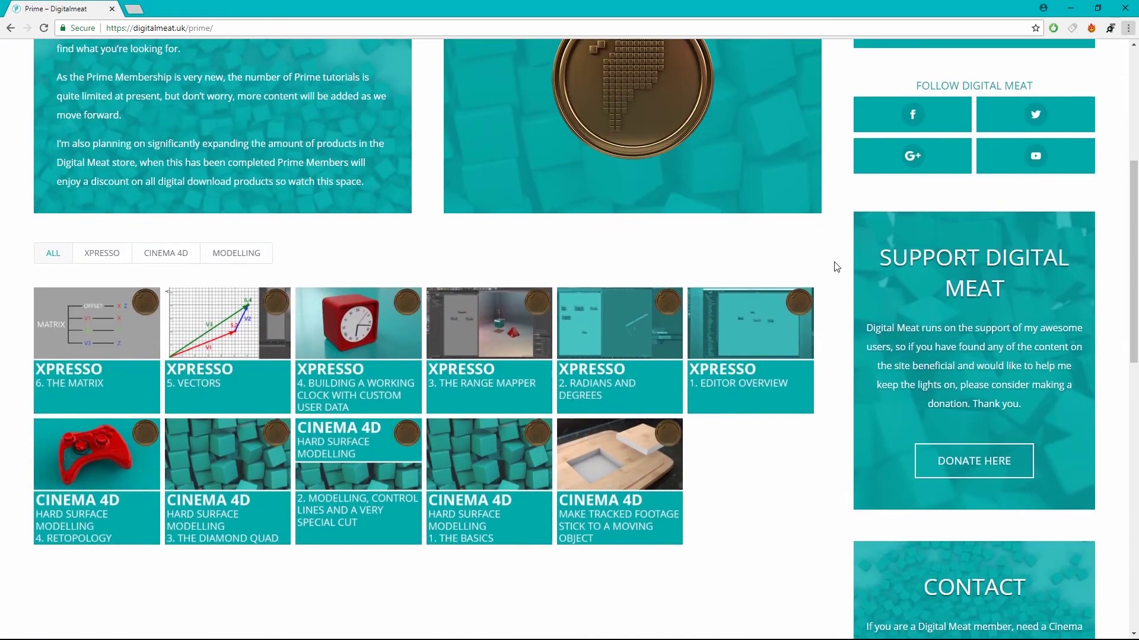